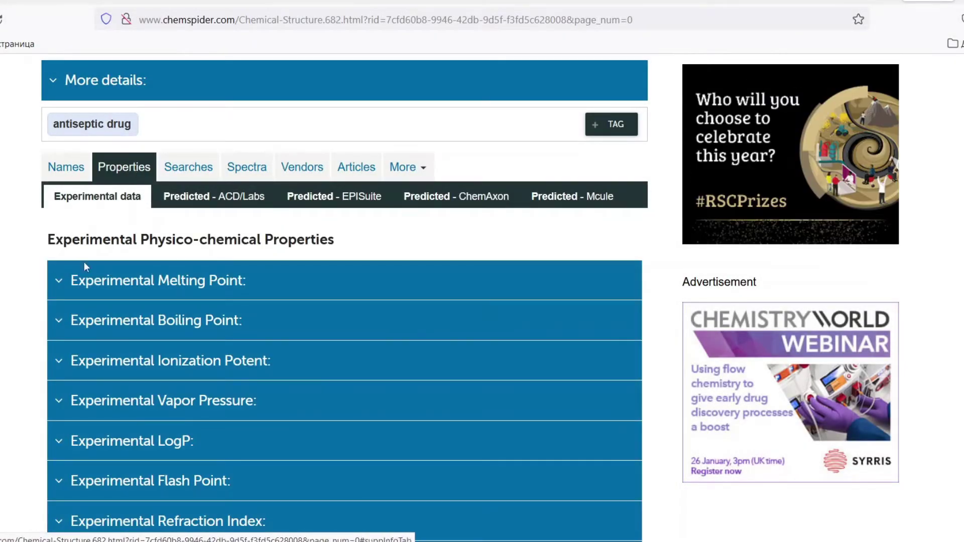
scroll(16, 378, "down", 1)
scroll(19, 376, "down", 2)
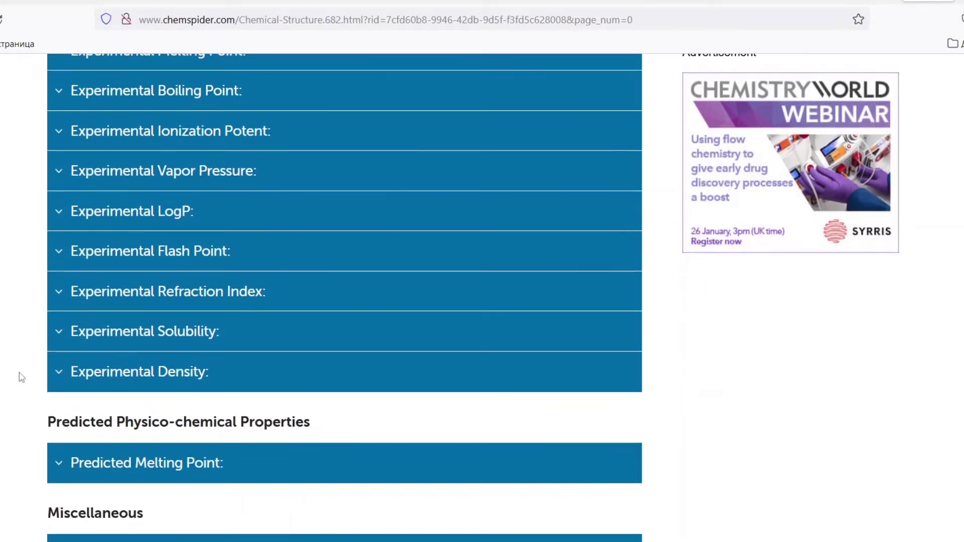
Step: Expand ethanol's experimental density values and load the infrared spectrum as an interactive plot
left_click(115, 373)
scroll(75, 392, "down", 2)
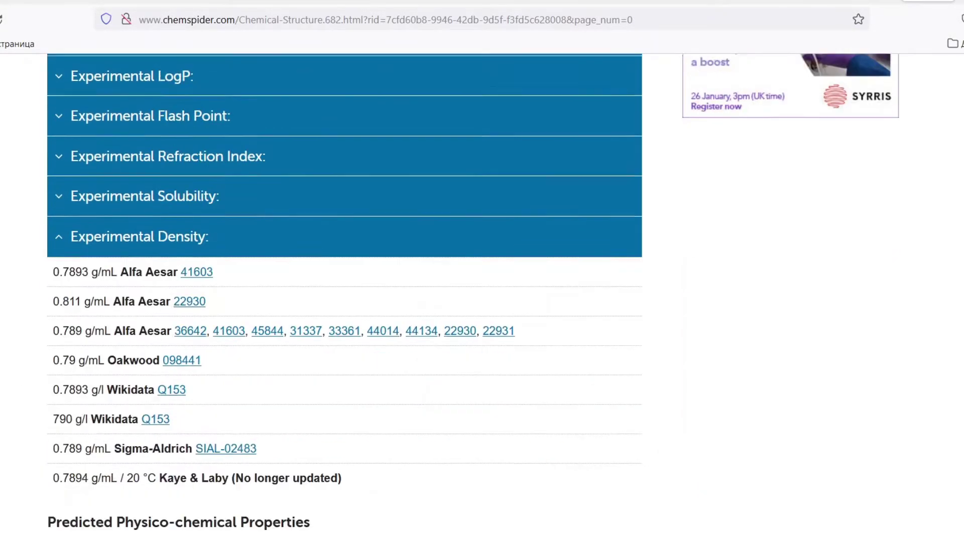
scroll(60, 408, "down", 1)
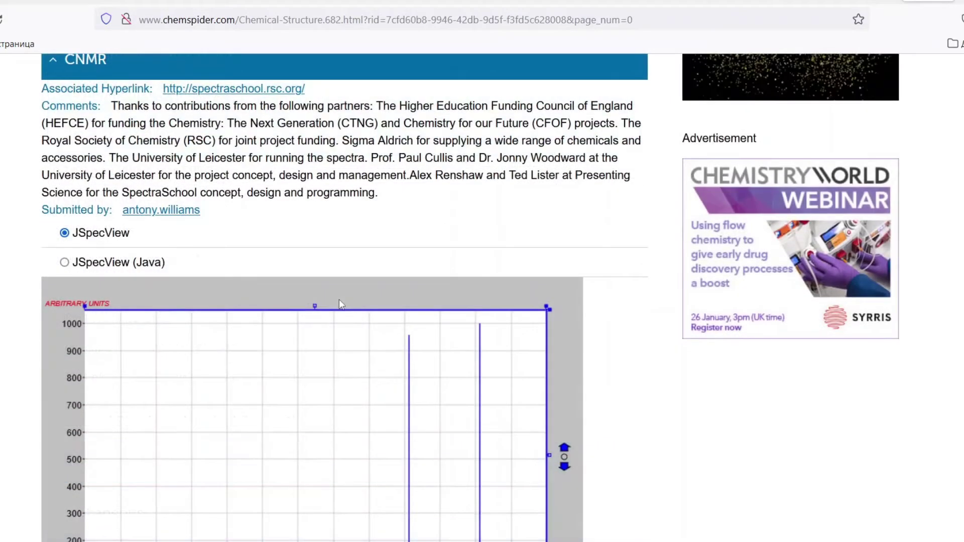
scroll(611, 363, "down", 3)
scroll(612, 363, "down", 1)
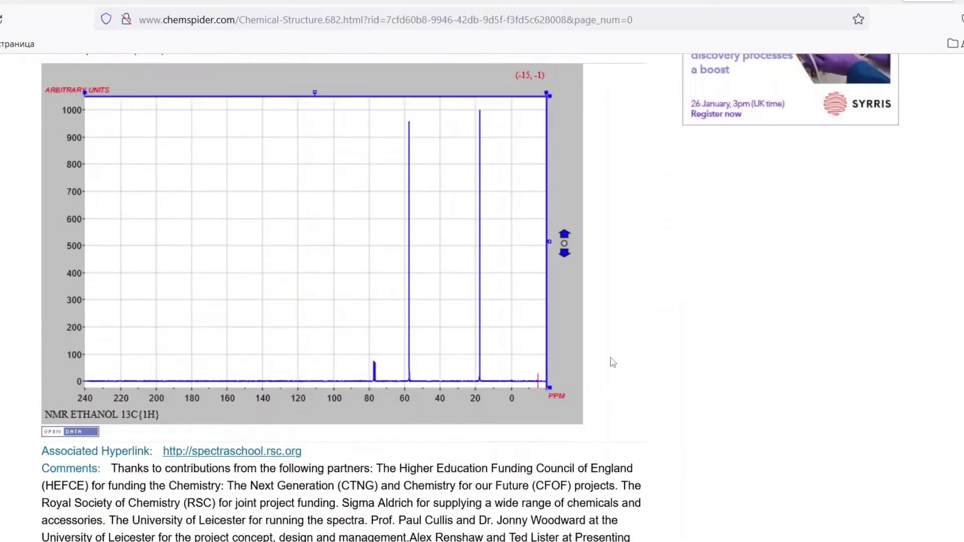
scroll(612, 363, "up", 1)
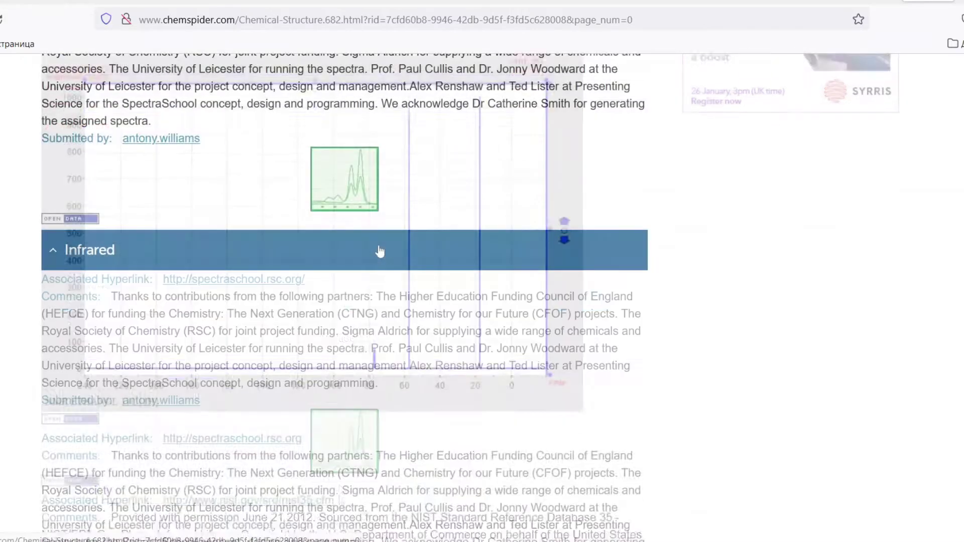
scroll(447, 394, "down", 1)
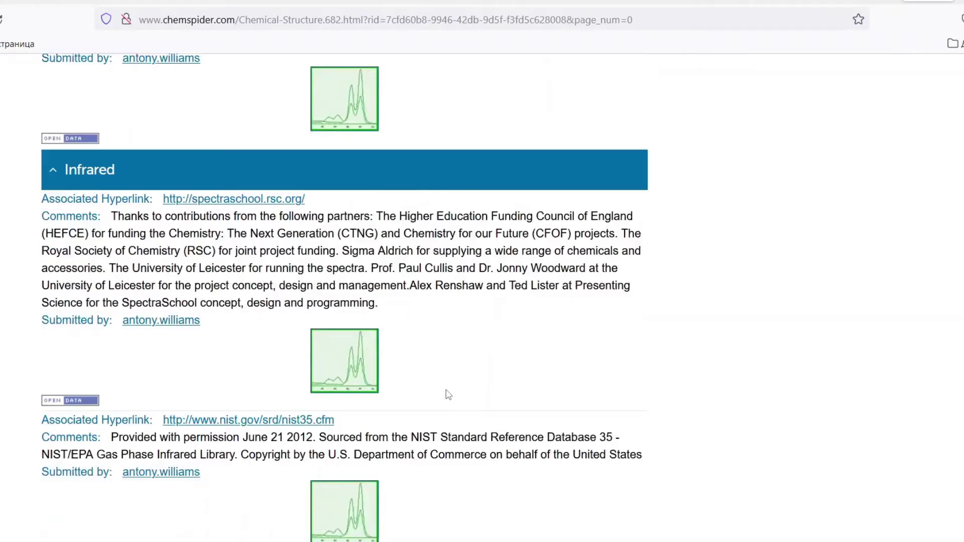
scroll(450, 396, "down", 2)
scroll(450, 260, "up", 1)
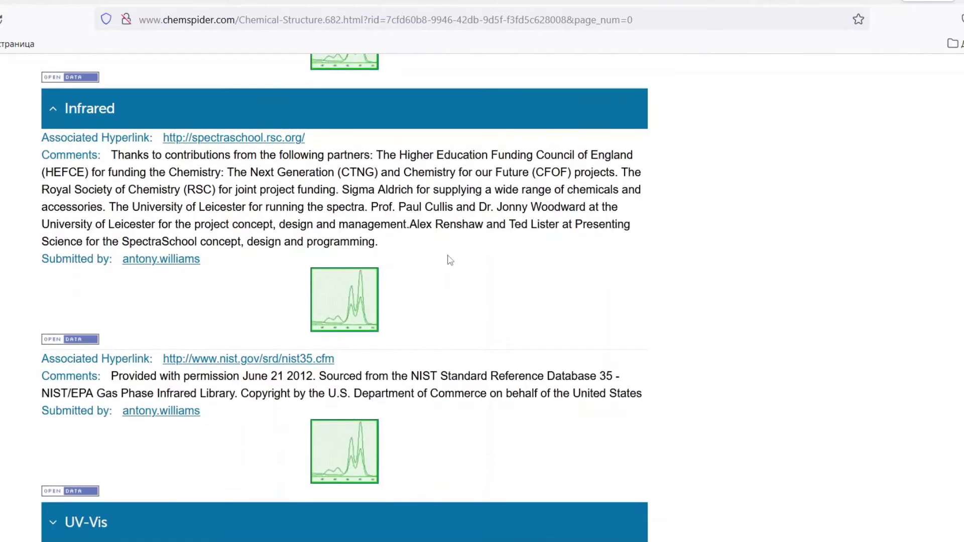
left_click(351, 306)
scroll(588, 324, "down", 2)
scroll(588, 322, "down", 1)
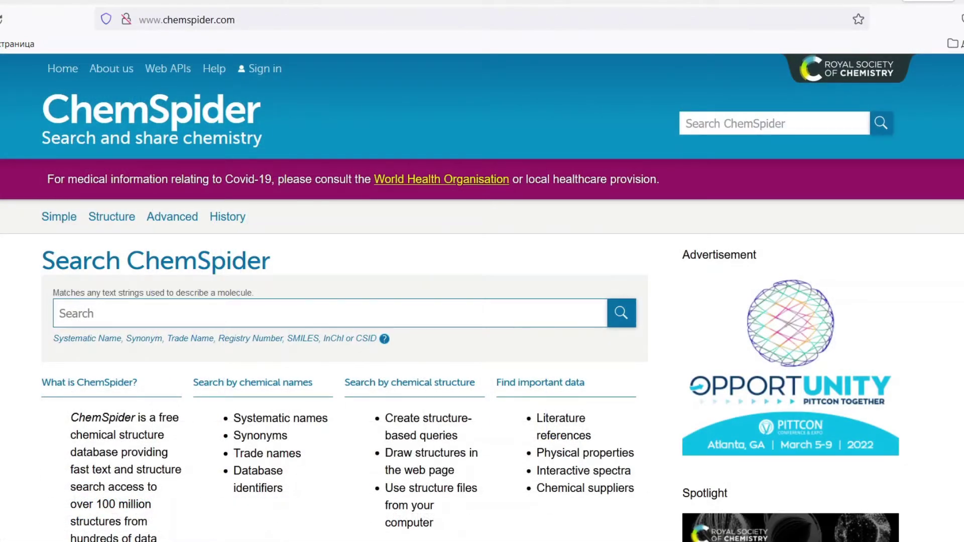
Step: Search ChemSpider for 'ethanol', returning the single result, compound 682 (C2H6O)
left_click(151, 318)
type("ethanol")
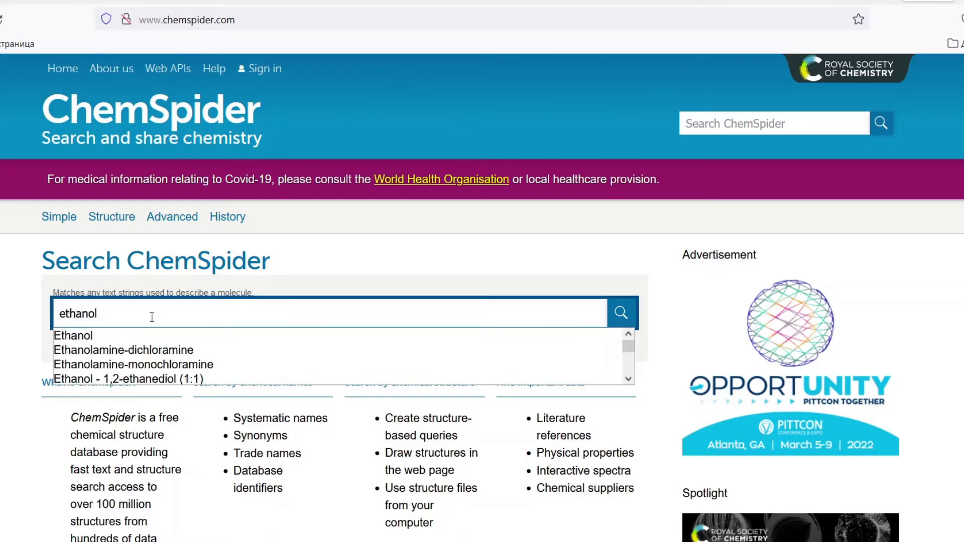
left_click(621, 317)
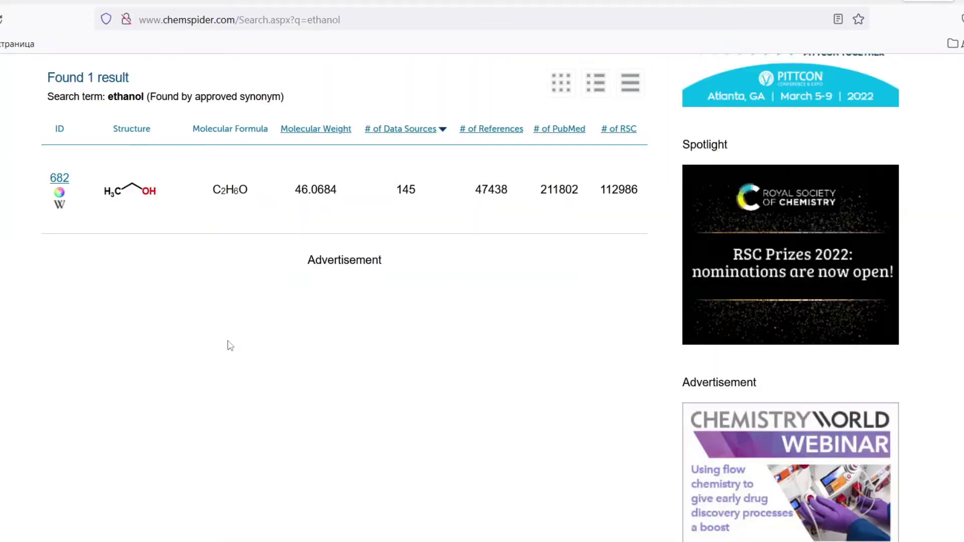
Step: Open the ethanol result's record (ID 682) and view its names and synonyms
left_click(134, 194)
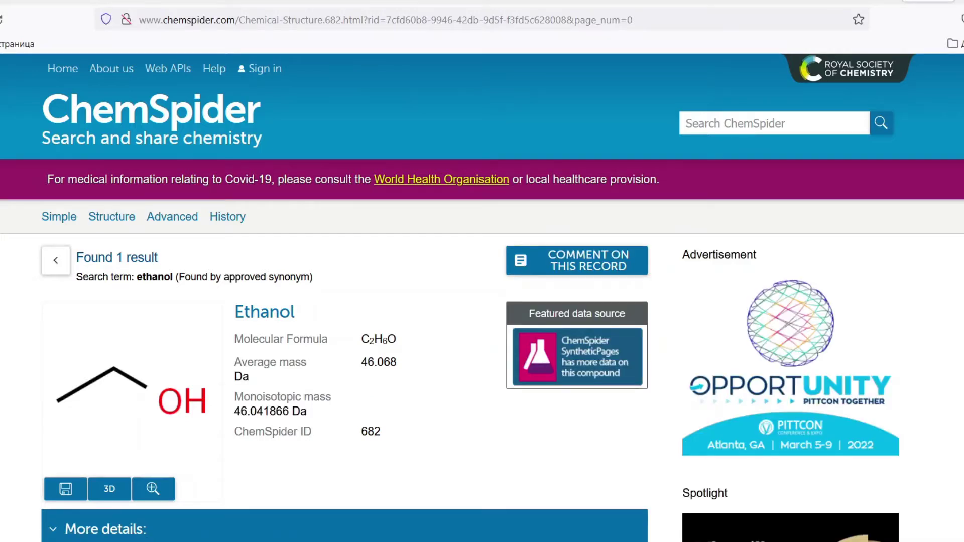
scroll(134, 189, "down", 3)
scroll(345, 301, "down", 3)
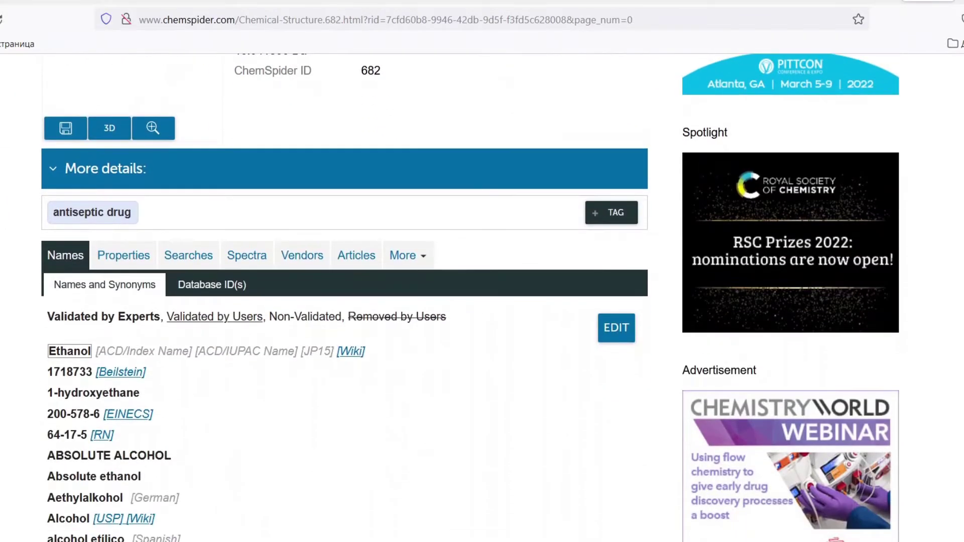
scroll(345, 302, "down", 2)
scroll(483, 298, "up", 1)
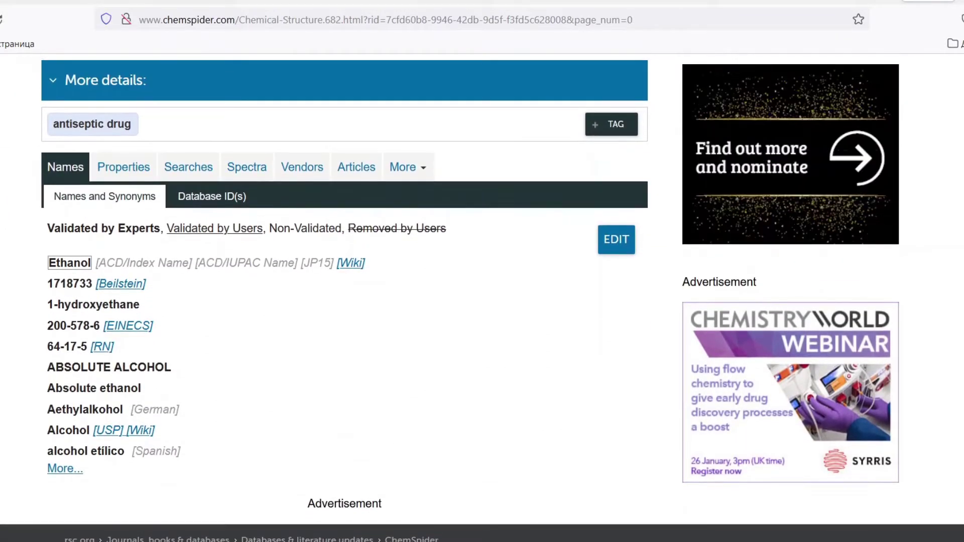
Step: Show ethanol's physico-chemical properties with multi-source Experimental Density values expanded
left_click(138, 177)
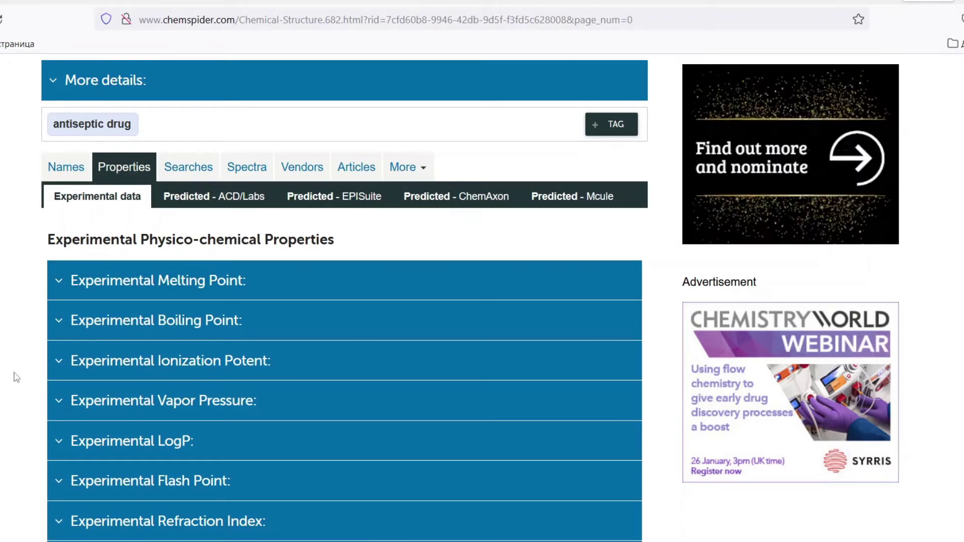
scroll(18, 370, "down", 2)
scroll(17, 377, "down", 2)
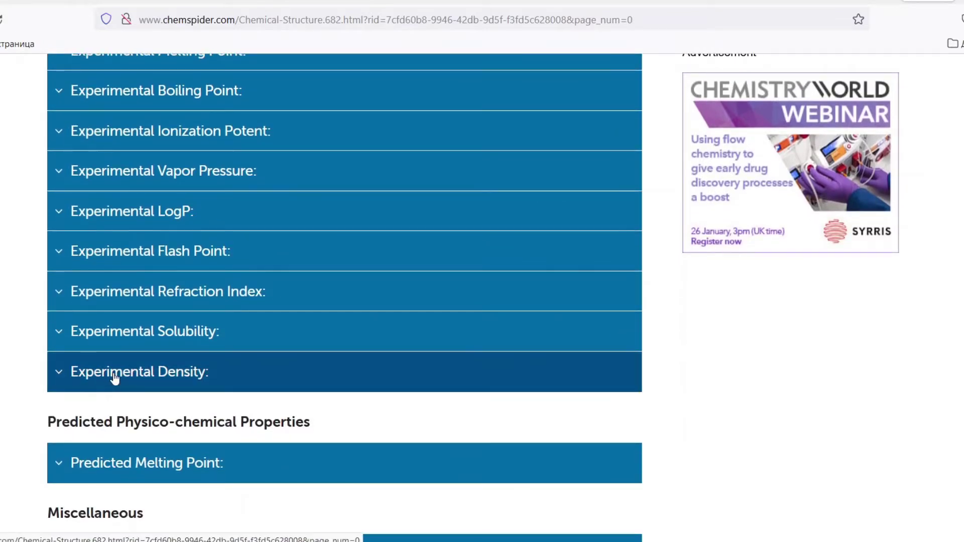
left_click(114, 378)
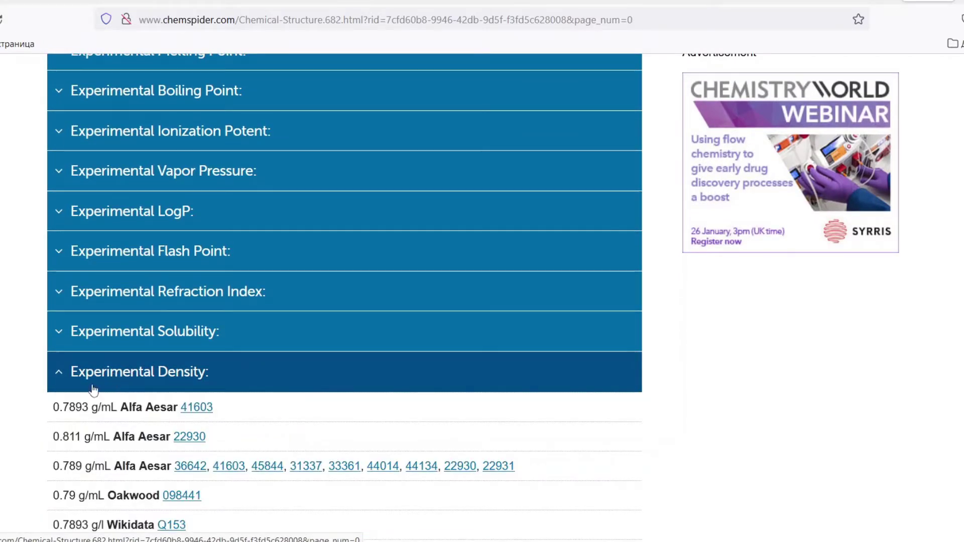
scroll(344, 301, "down", 3)
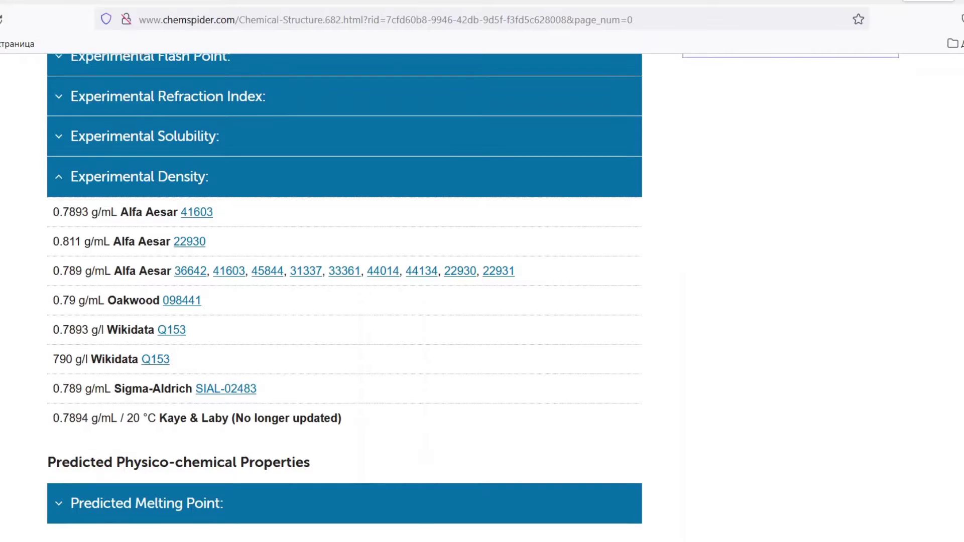
scroll(345, 301, "down", 1)
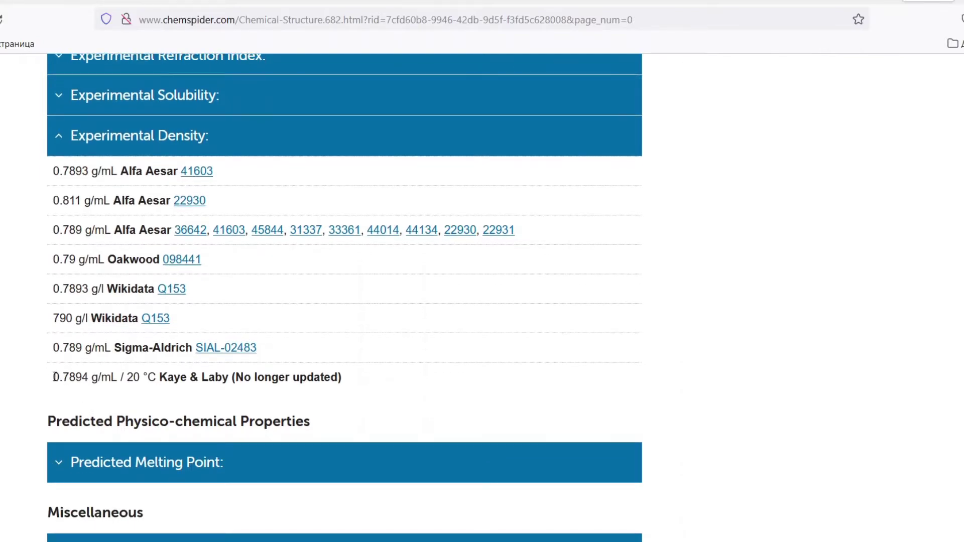
left_click(159, 385)
scroll(188, 298, "up", 5)
scroll(189, 298, "up", 5)
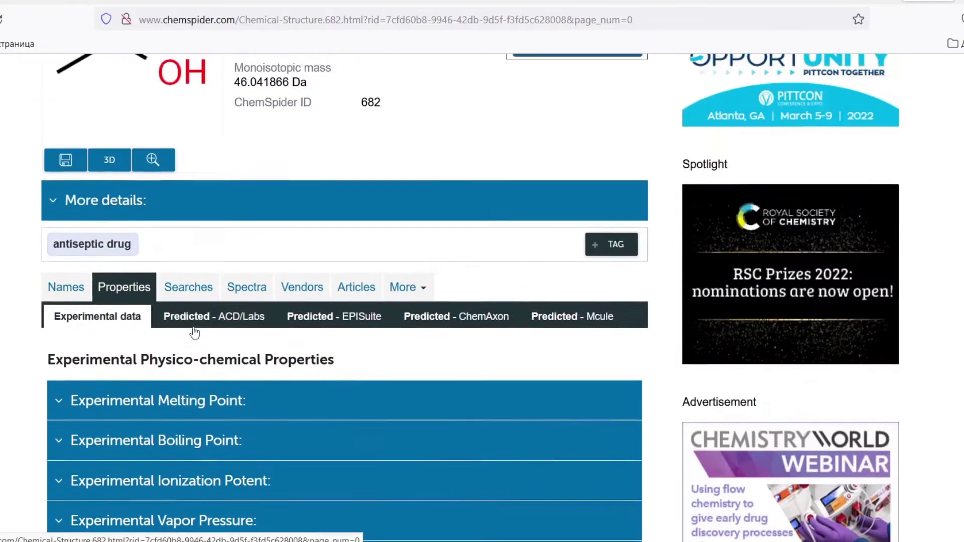
Step: Run the 'Compounds with the same skeleton' search for ethanol, finding 23 compounds
left_click(188, 289)
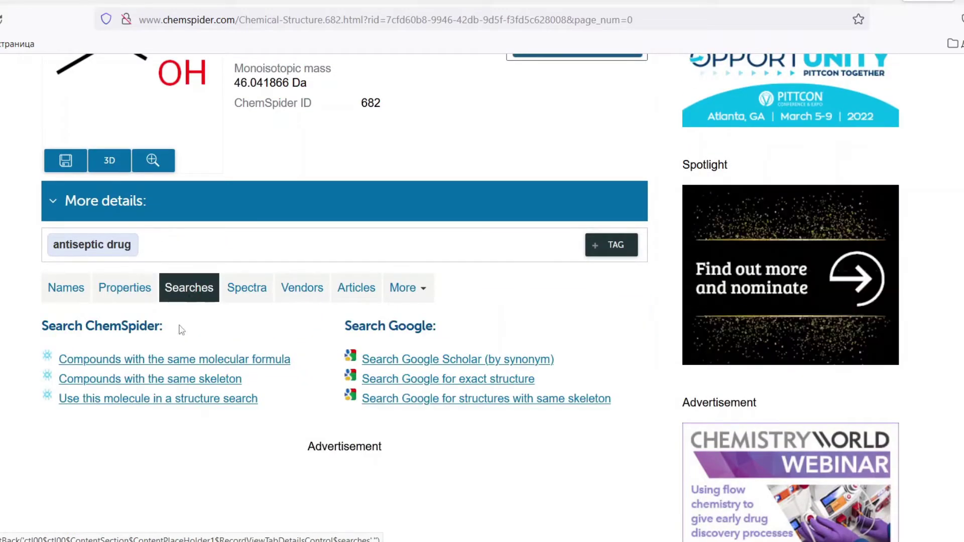
left_click(170, 383)
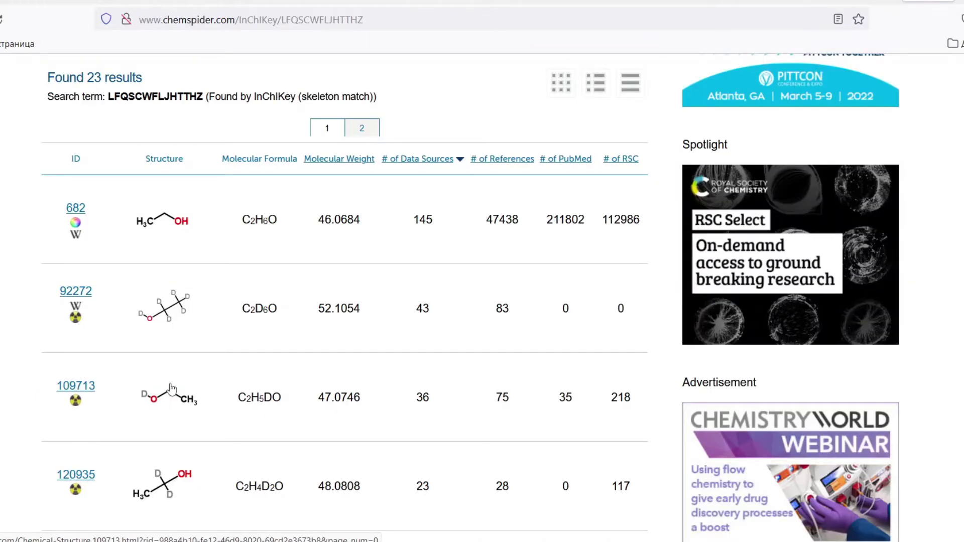
scroll(149, 439, "down", 1)
scroll(148, 439, "down", 1)
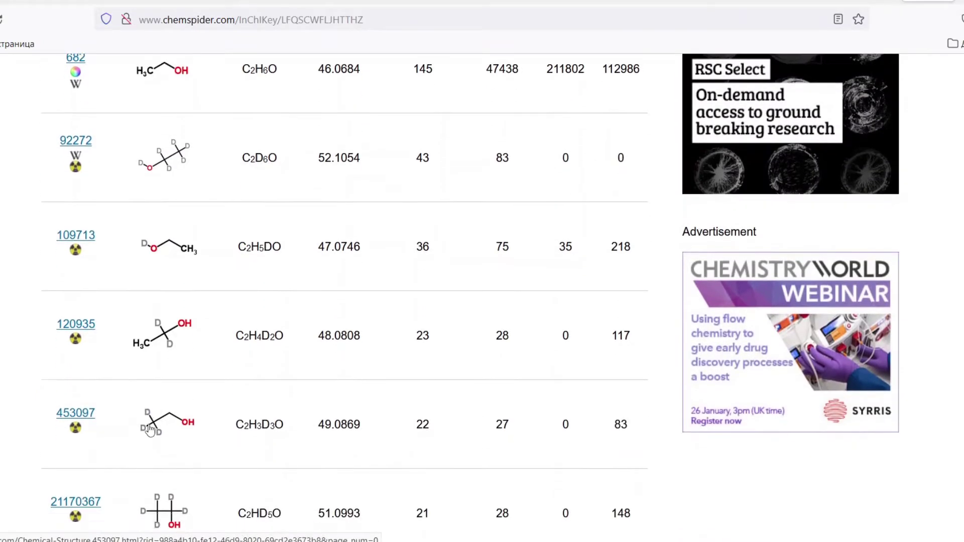
scroll(150, 430, "down", 2)
scroll(150, 430, "down", 3)
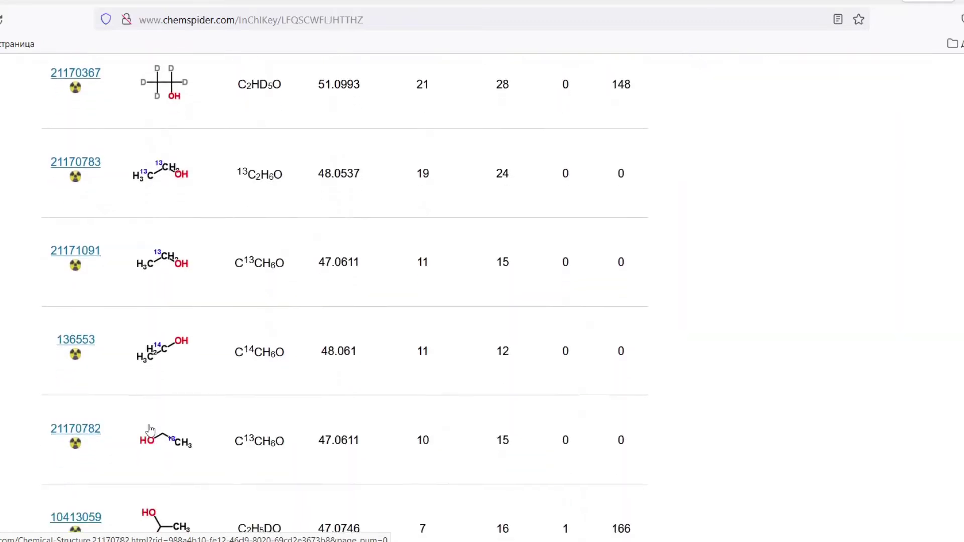
scroll(151, 429, "down", 4)
scroll(150, 430, "down", 4)
scroll(150, 424, "down", 2)
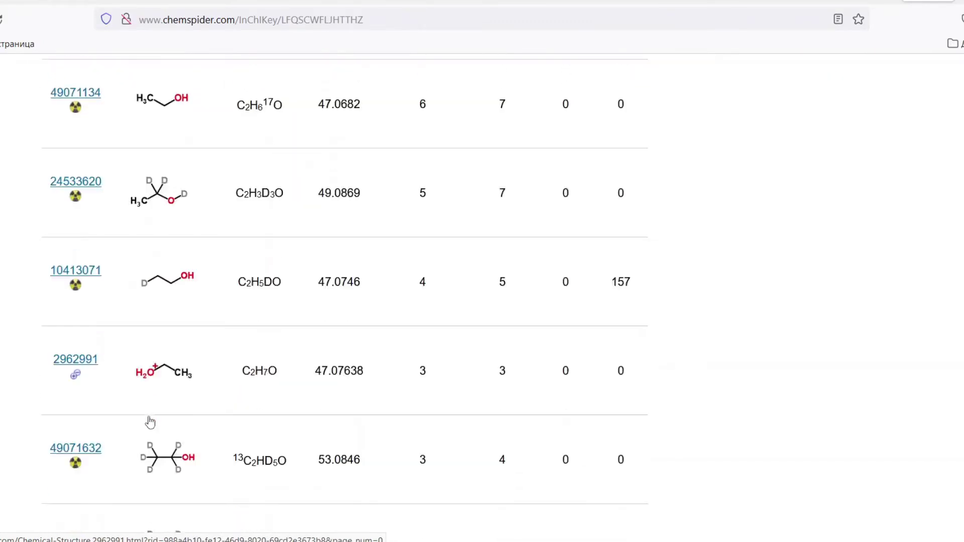
scroll(149, 423, "down", 3)
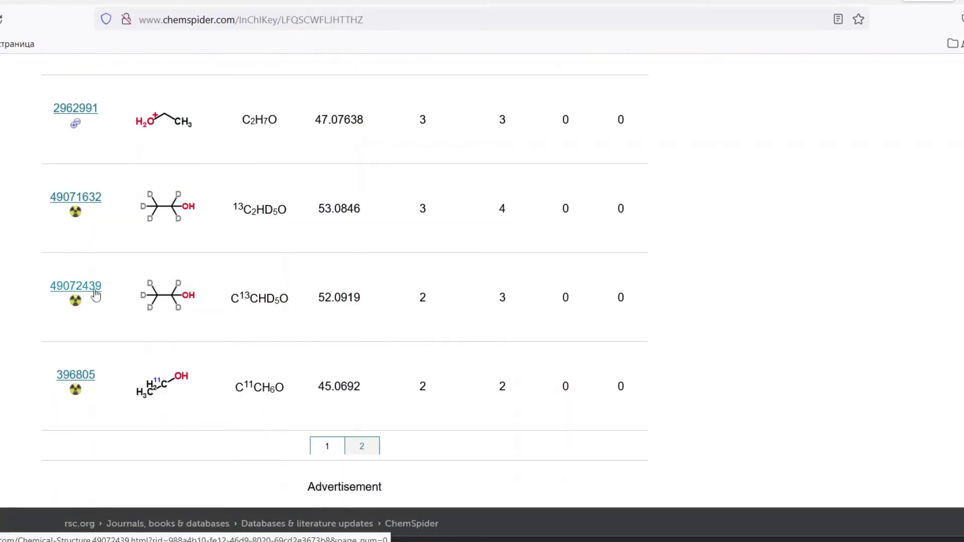
Step: Back on the ethanol record, plot its CNMR spectrum and first HNMR spectrum
key("alt+Left")
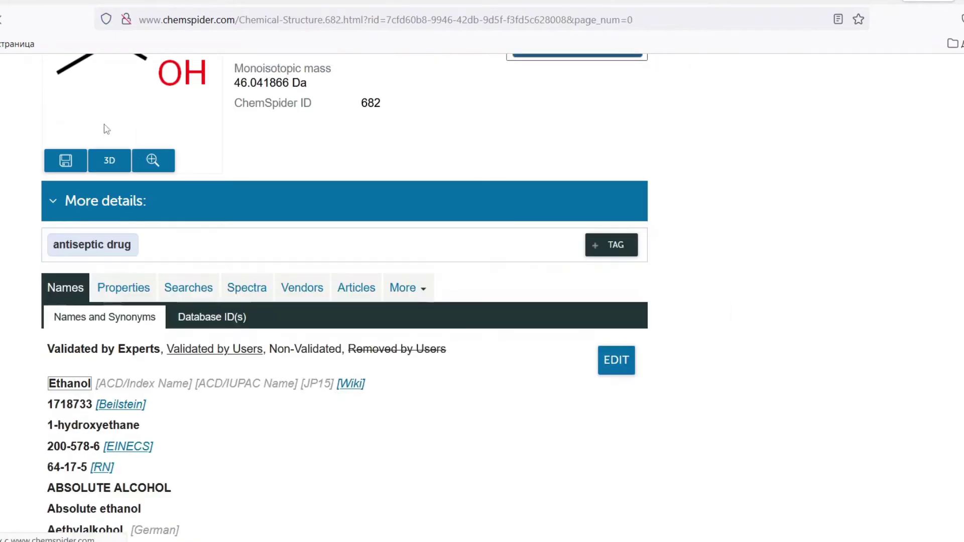
left_click(238, 294)
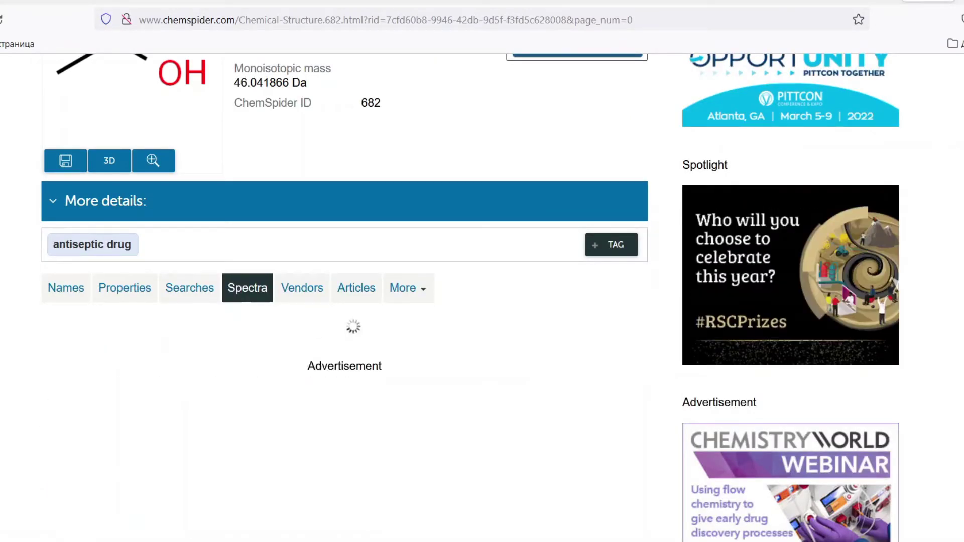
scroll(345, 301, "down", 3)
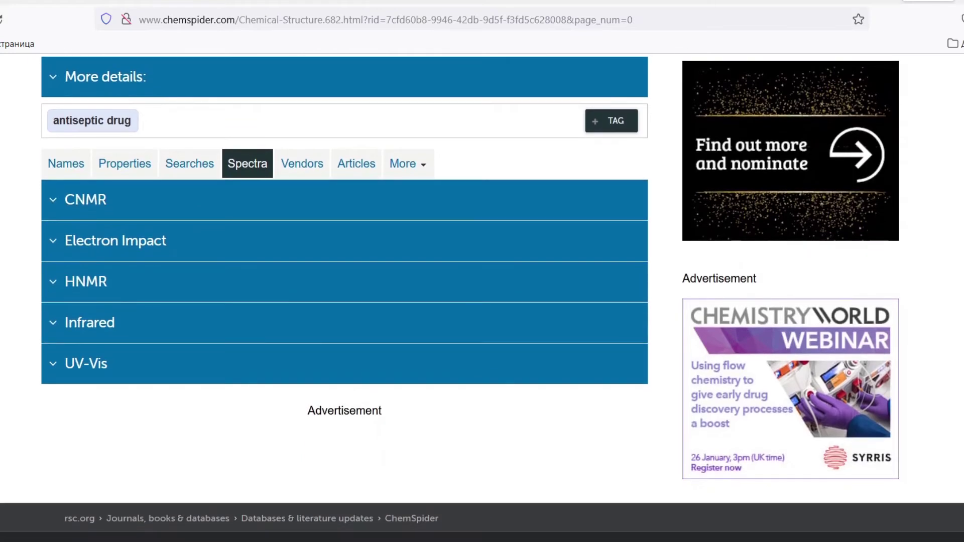
left_click(79, 199)
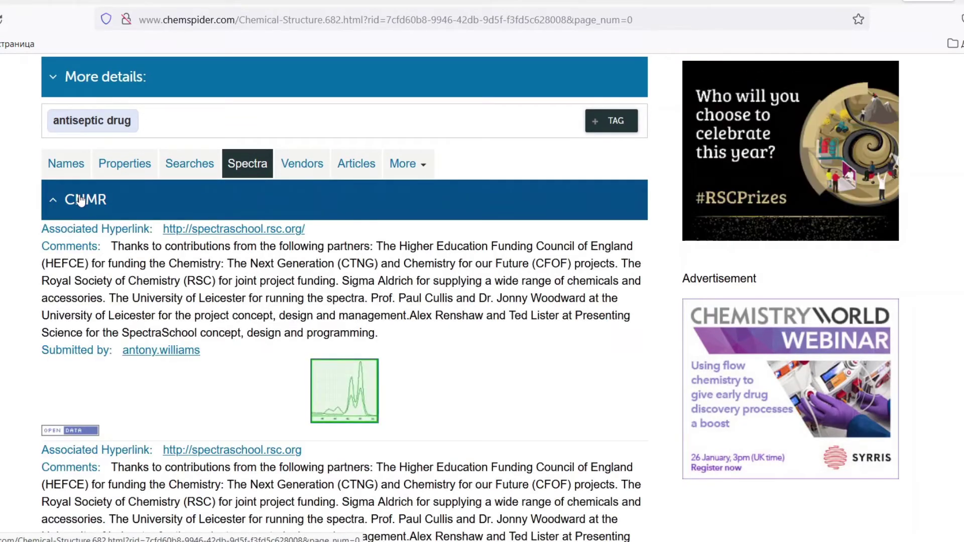
scroll(246, 349, "down", 2)
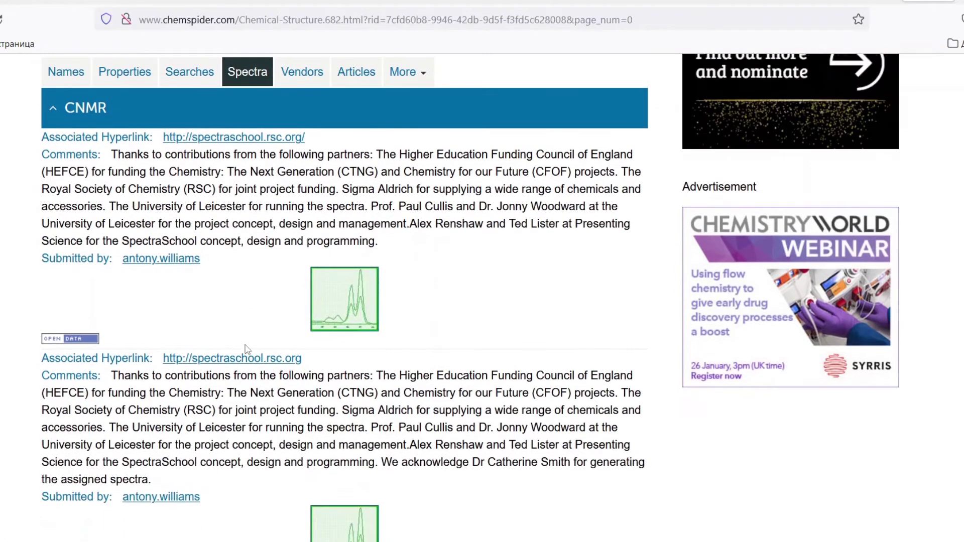
left_click(341, 305)
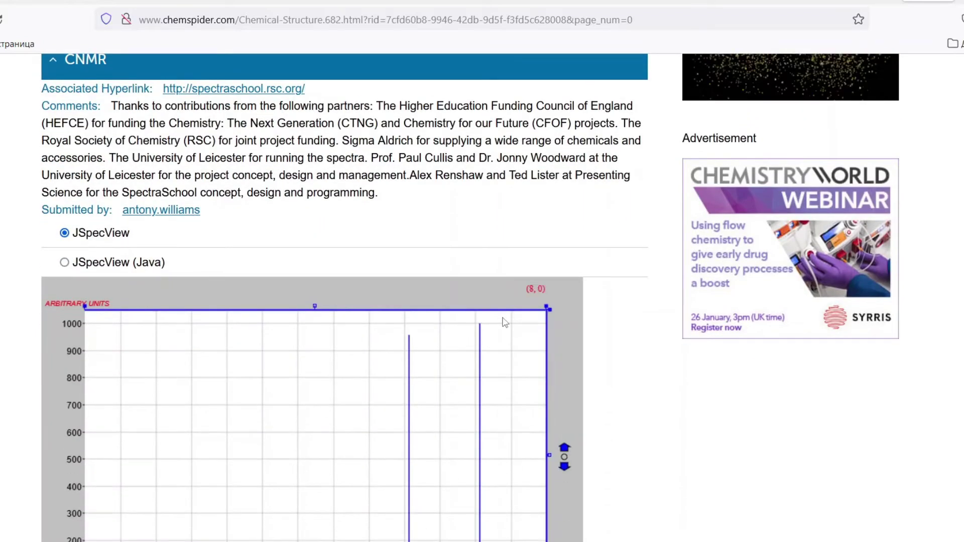
scroll(613, 363, "down", 5)
scroll(613, 362, "up", 1)
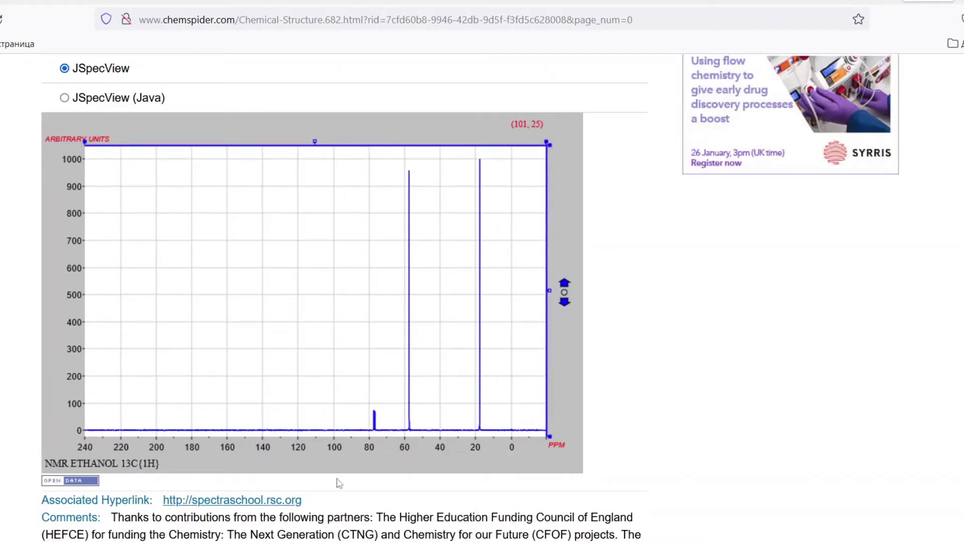
scroll(341, 501, "down", 1)
scroll(340, 500, "down", 3)
scroll(340, 500, "down", 2)
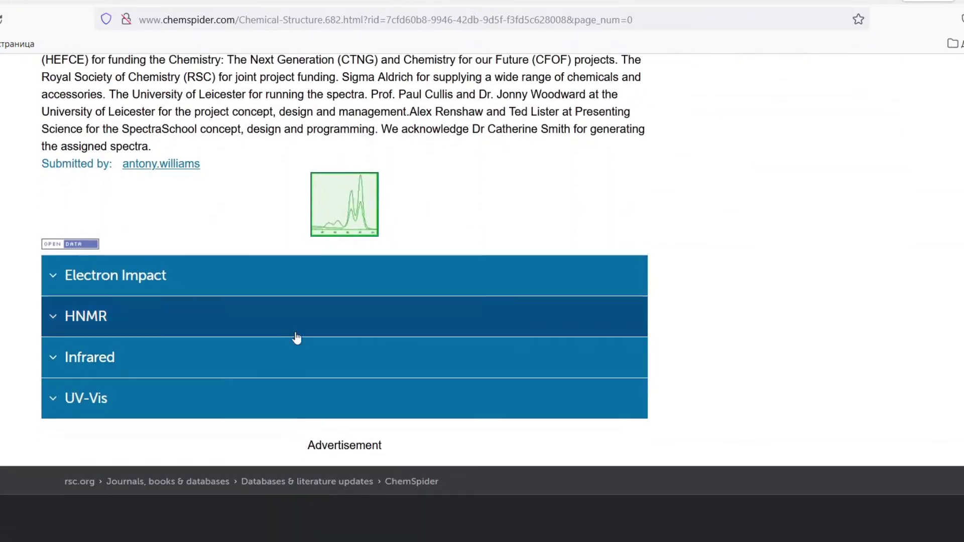
left_click(299, 331)
scroll(347, 354, "down", 2)
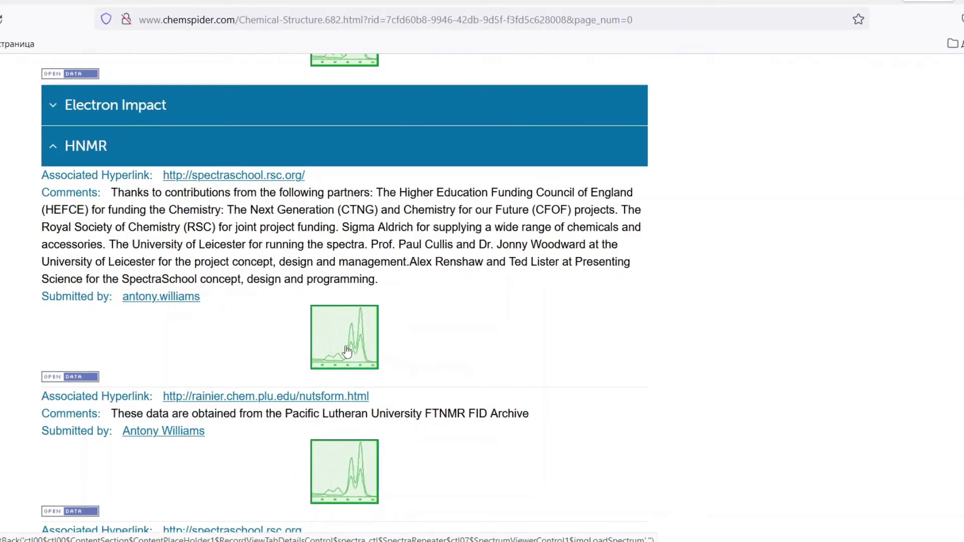
left_click(346, 353)
scroll(635, 377, "down", 4)
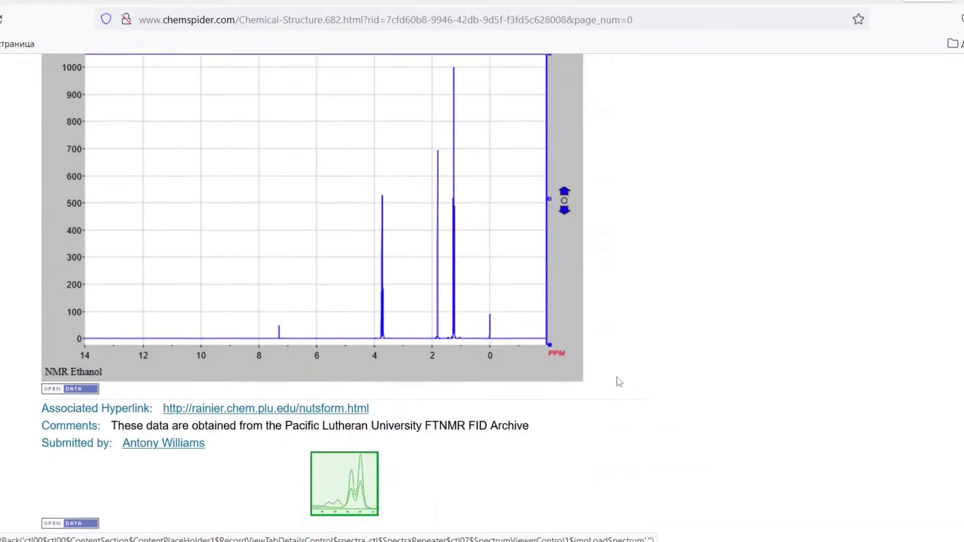
scroll(618, 383, "up", 1)
scroll(486, 355, "down", 5)
scroll(447, 395, "down", 2)
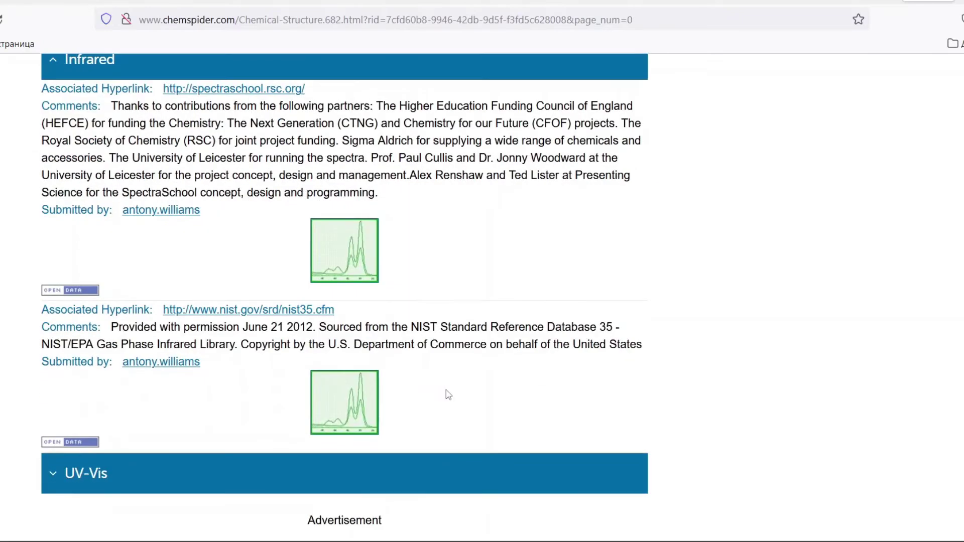
scroll(450, 260, "up", 1)
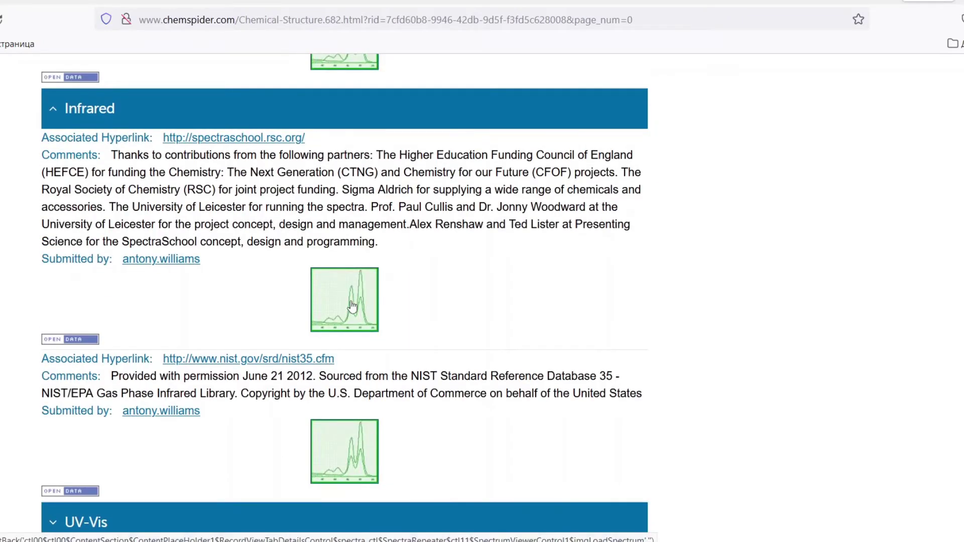
Step: Plot the first infrared spectrum, then view ethanol's vendors and its 2,868 articles
left_click(352, 305)
scroll(591, 325, "down", 3)
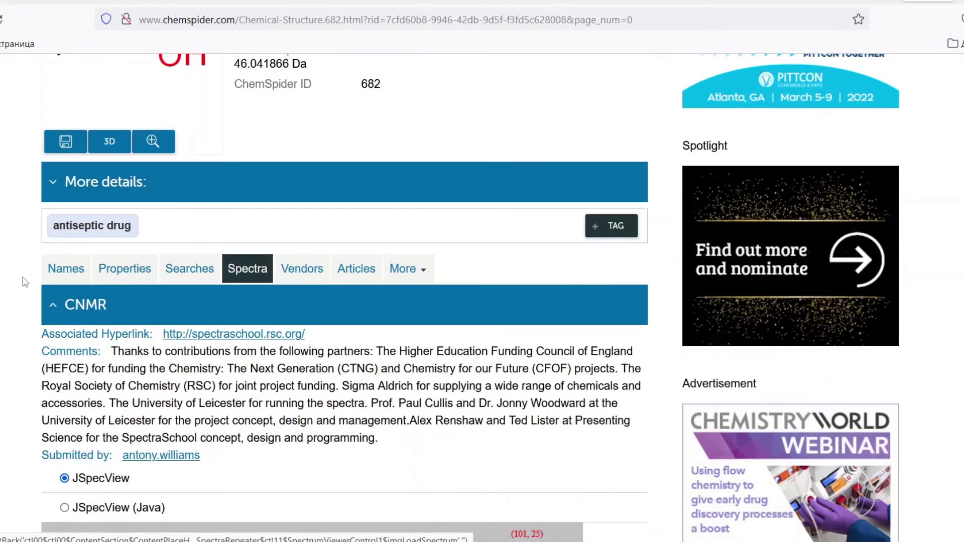
left_click(291, 274)
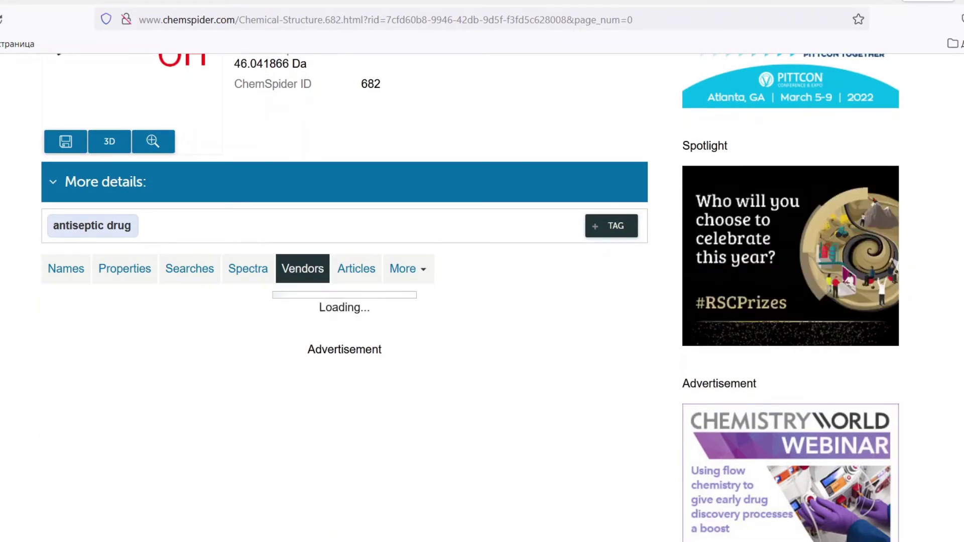
scroll(344, 301, "down", 1)
scroll(345, 301, "down", 2)
scroll(345, 301, "down", 3)
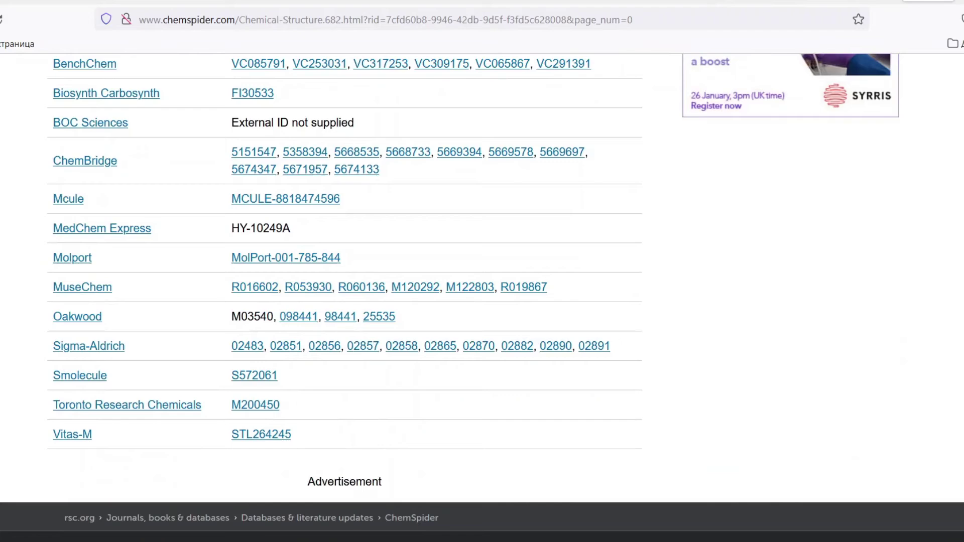
scroll(275, 206, "up", 8)
scroll(189, 334, "down", 4)
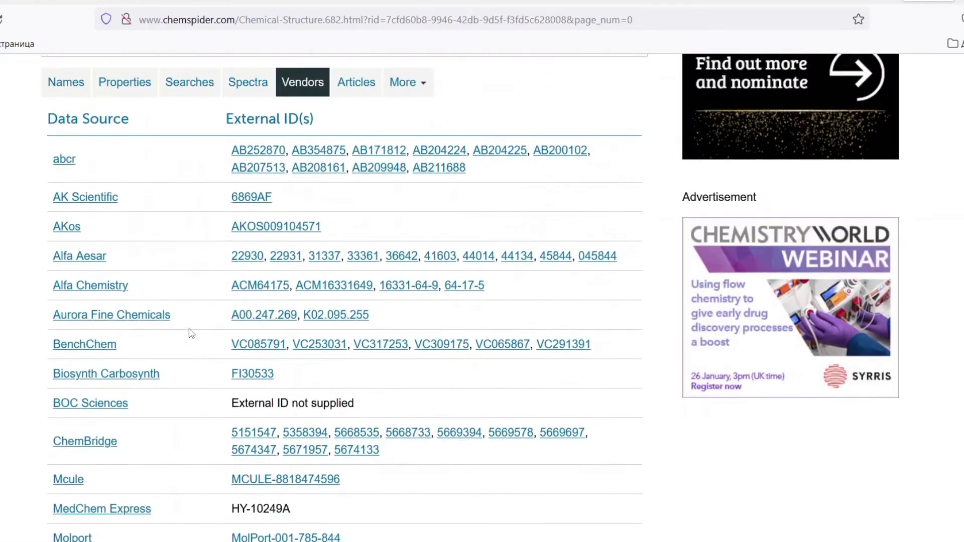
scroll(189, 334, "up", 4)
left_click(367, 332)
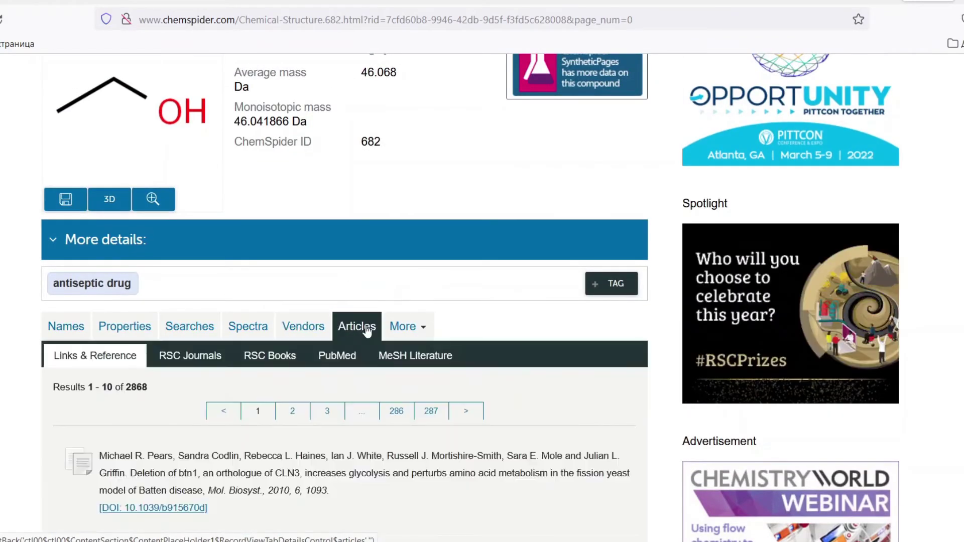
scroll(344, 301, "down", 3)
scroll(344, 301, "down", 2)
scroll(2, 383, "down", 1)
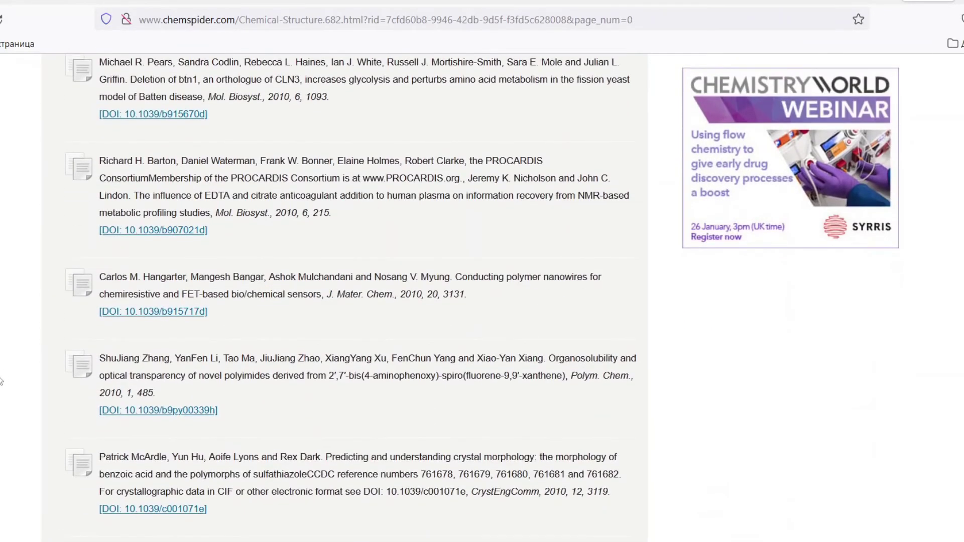
scroll(2, 382, "down", 5)
scroll(1, 382, "down", 3)
scroll(2, 382, "up", 1)
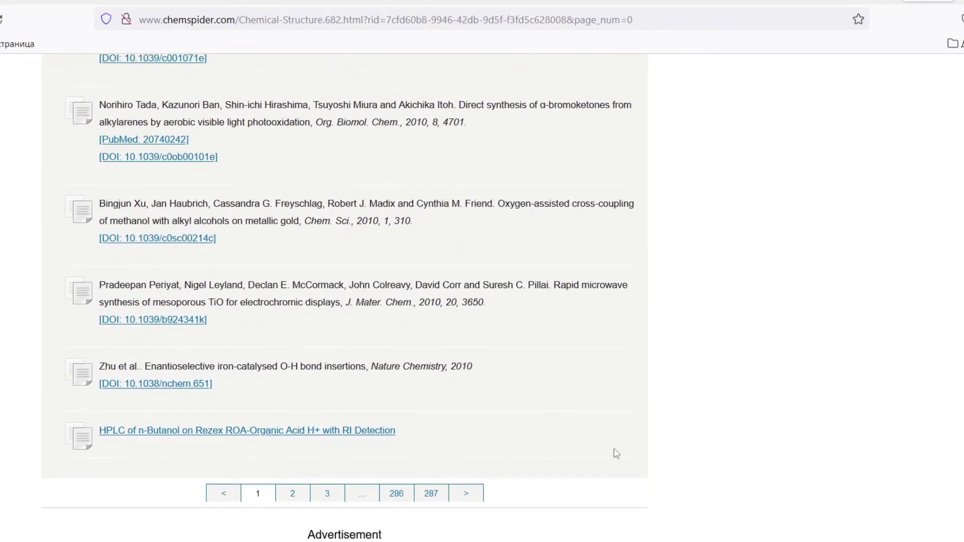
scroll(158, 381, "up", 5)
scroll(415, 324, "up", 5)
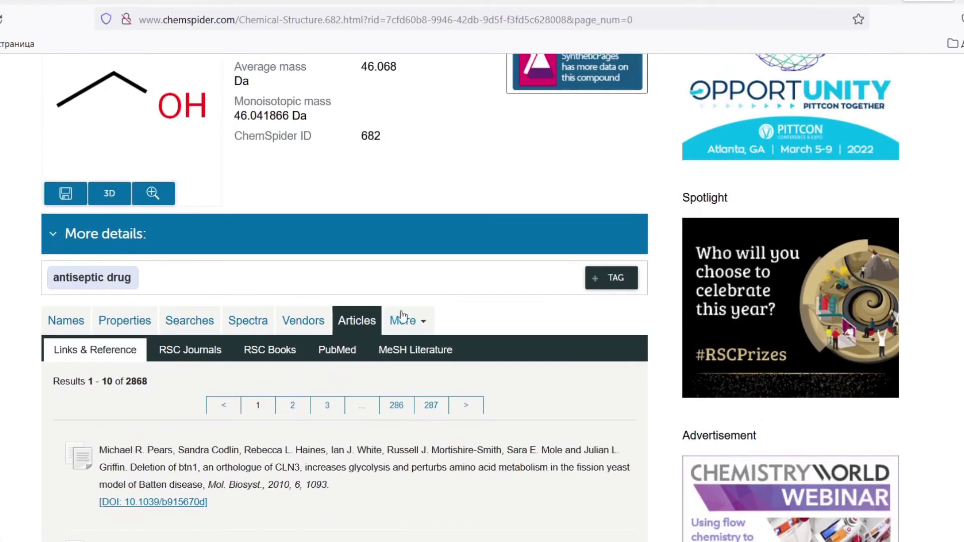
Step: Filter ethanol's data sources to safety data, listing ChemAdvisor, NIOSH and Alfa Aesar
left_click(415, 324)
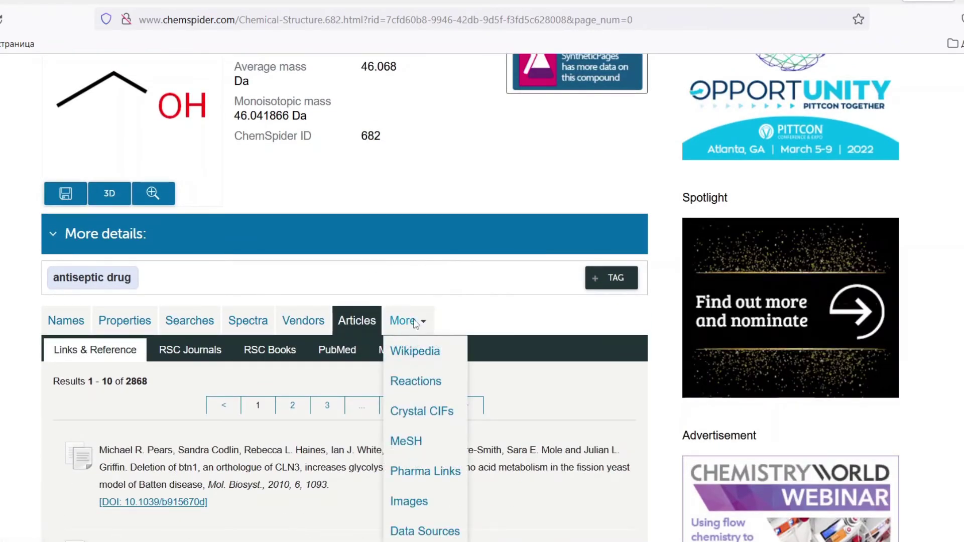
scroll(416, 377, "down", 1)
scroll(416, 377, "down", 2)
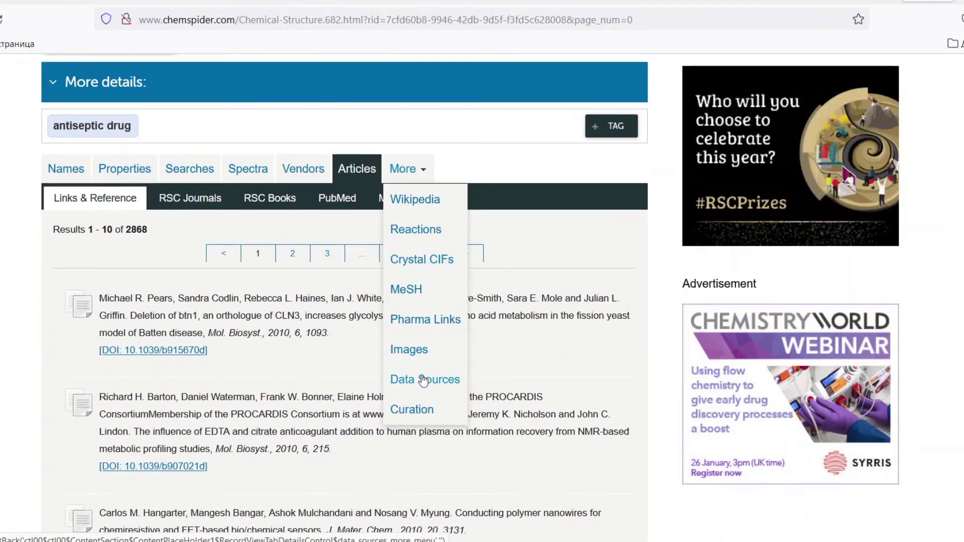
left_click(424, 378)
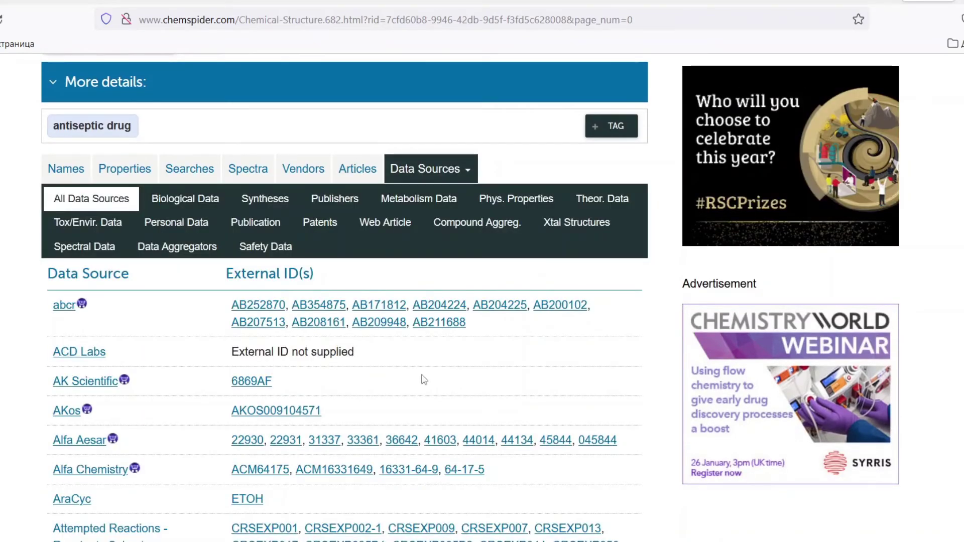
left_click(273, 254)
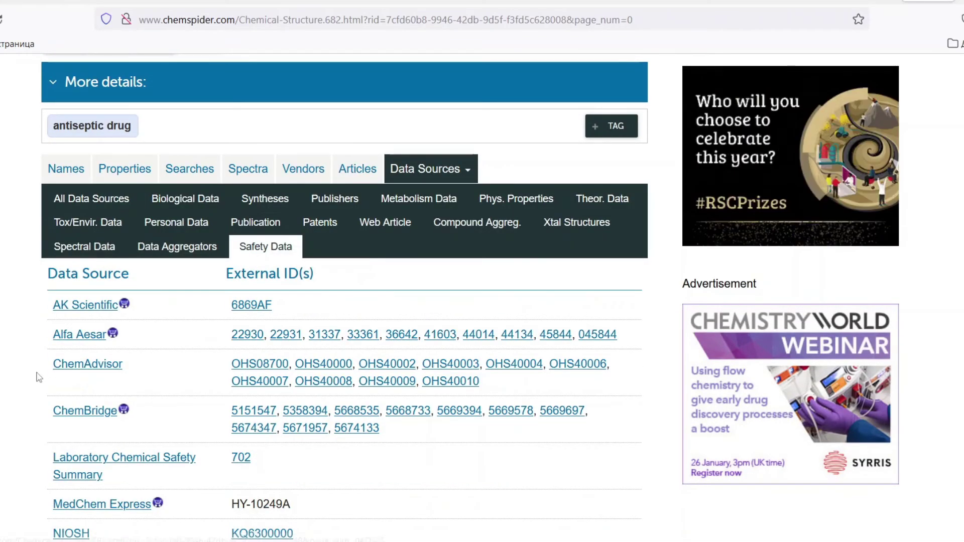
scroll(26, 391, "down", 1)
Step: Open the ChemAdvisor OHS08700 MSDS summary for ethyl alcohol and read its guidance
left_click(265, 302)
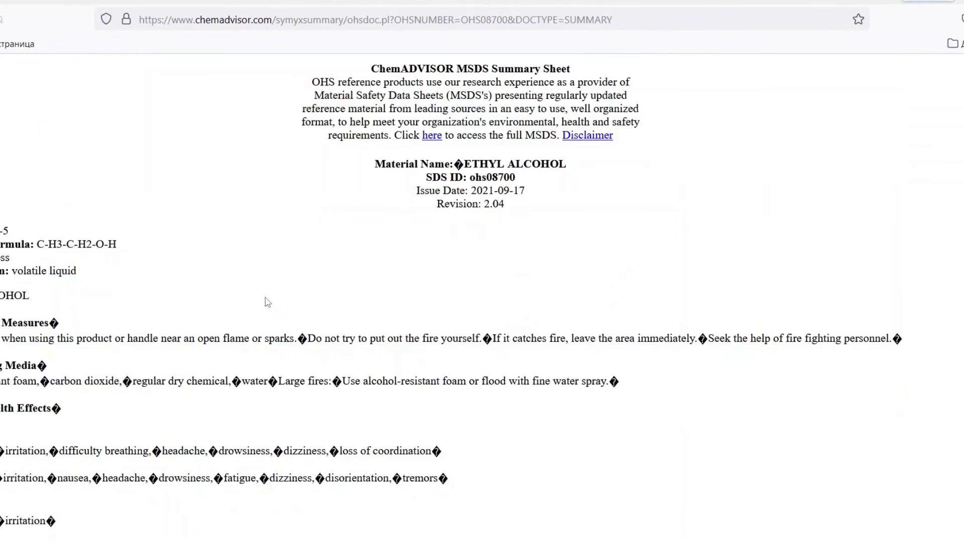
scroll(266, 301, "down", 1)
scroll(265, 302, "down", 2)
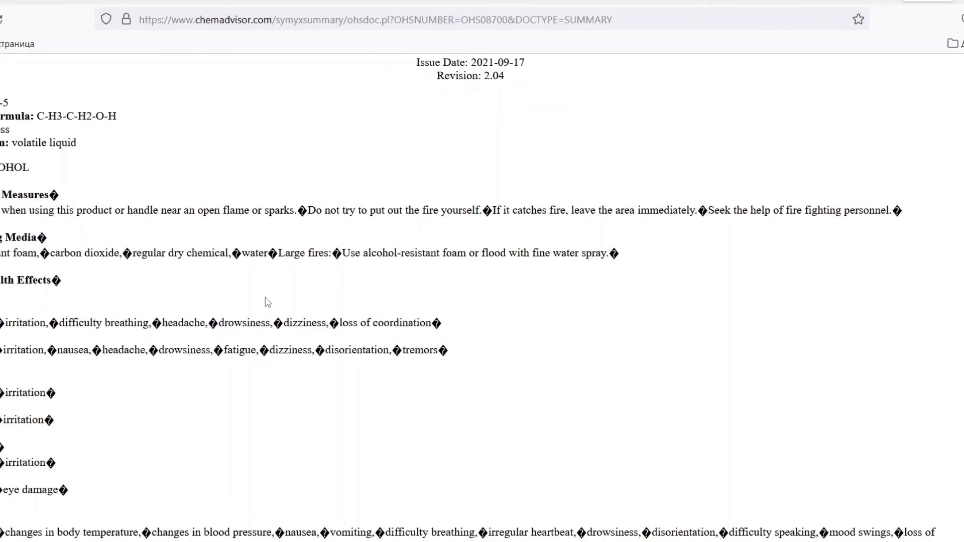
scroll(265, 301, "down", 1)
scroll(266, 302, "down", 2)
scroll(266, 301, "down", 2)
scroll(266, 302, "down", 1)
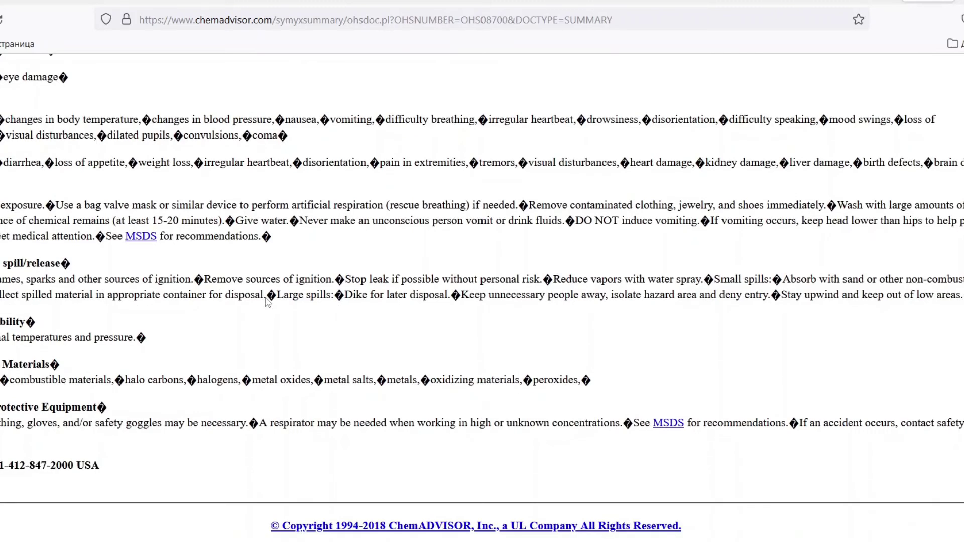
Step: Return to the ethanol record and start a structure search with ethanol pre-drawn
key("alt+Left")
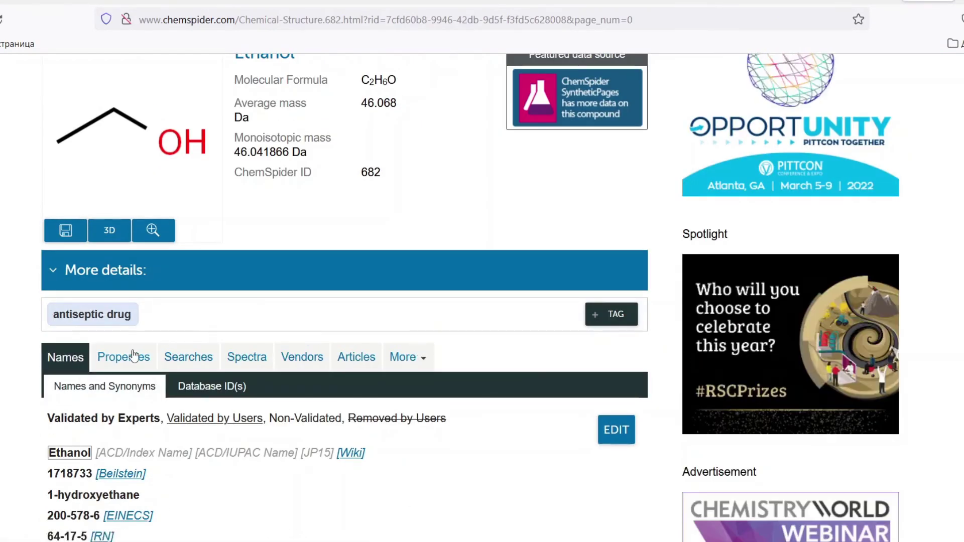
scroll(340, 275, "down", 1)
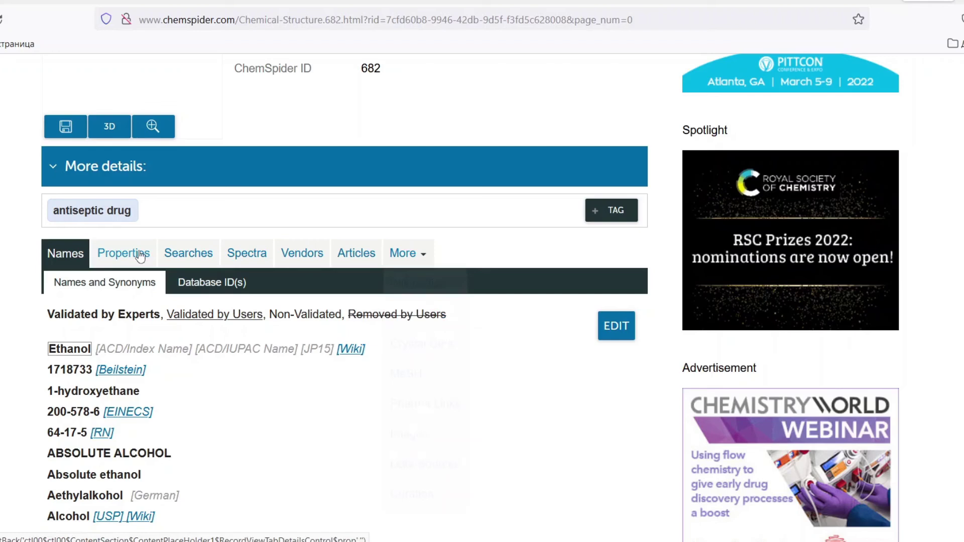
left_click(189, 253)
left_click(111, 365)
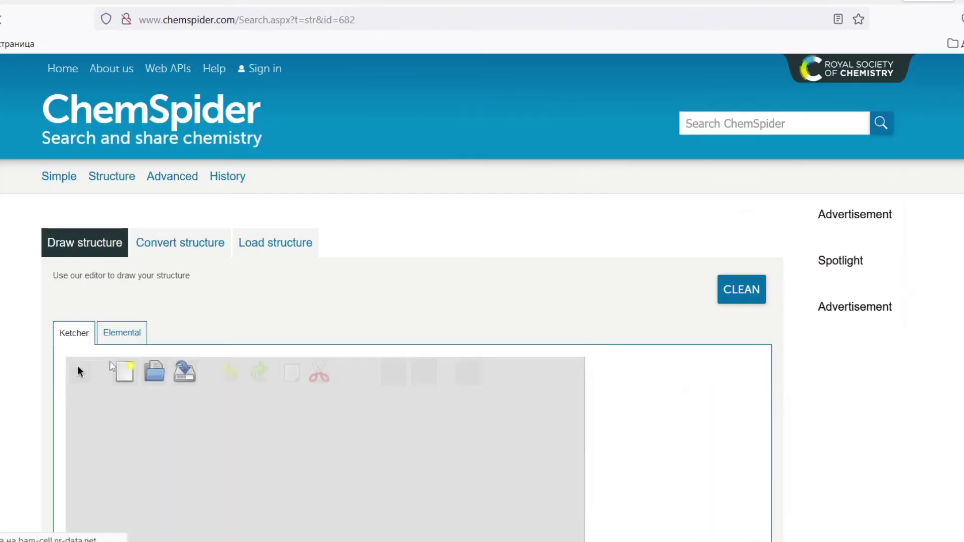
scroll(339, 302, "down", 4)
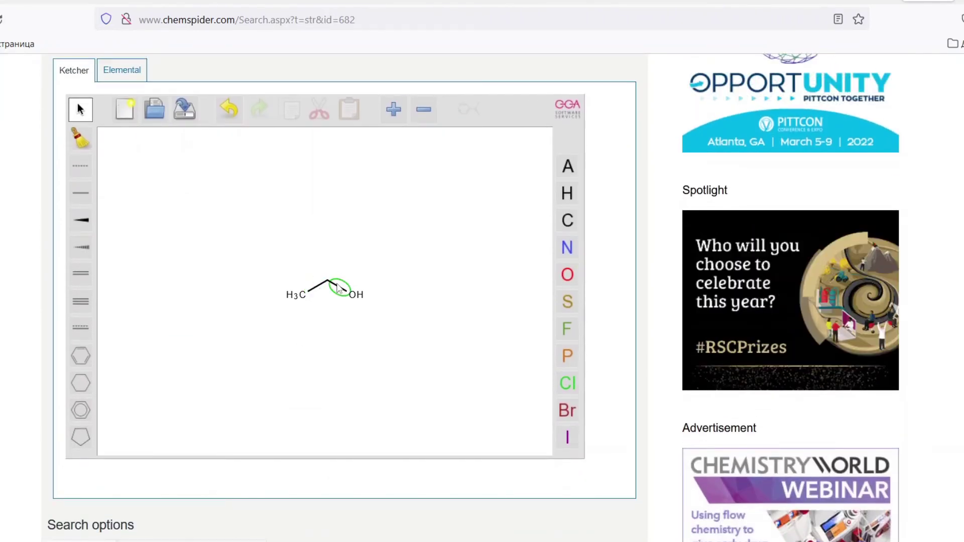
scroll(558, 362, "down", 2)
scroll(565, 317, "down", 3)
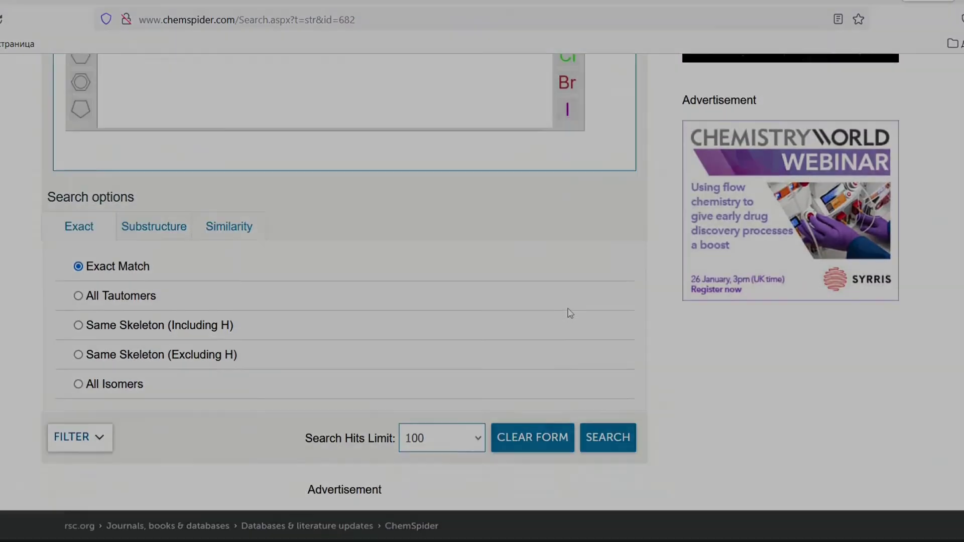